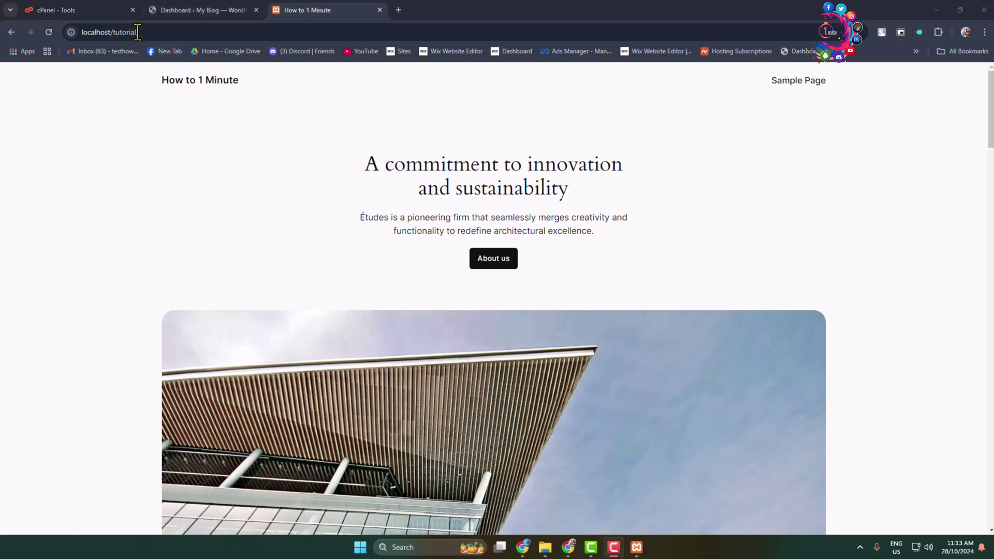
Look over the local How to 1 Minute homepage at localhost/tutorial, scrolling and highlighting its hero text
scroll(373, 136, "down", 5)
scroll(559, 271, "down", 8)
scroll(559, 270, "up", 13)
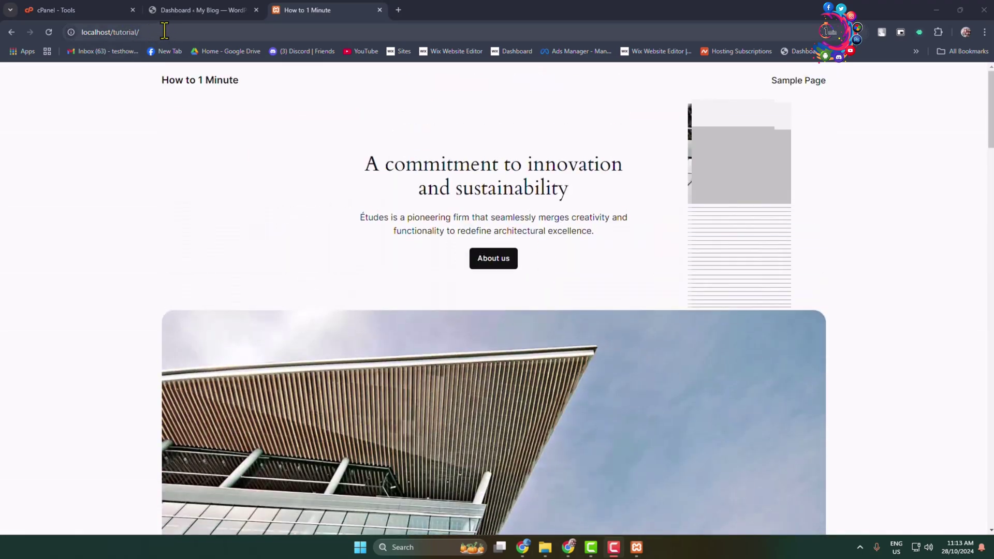
left_click(139, 33)
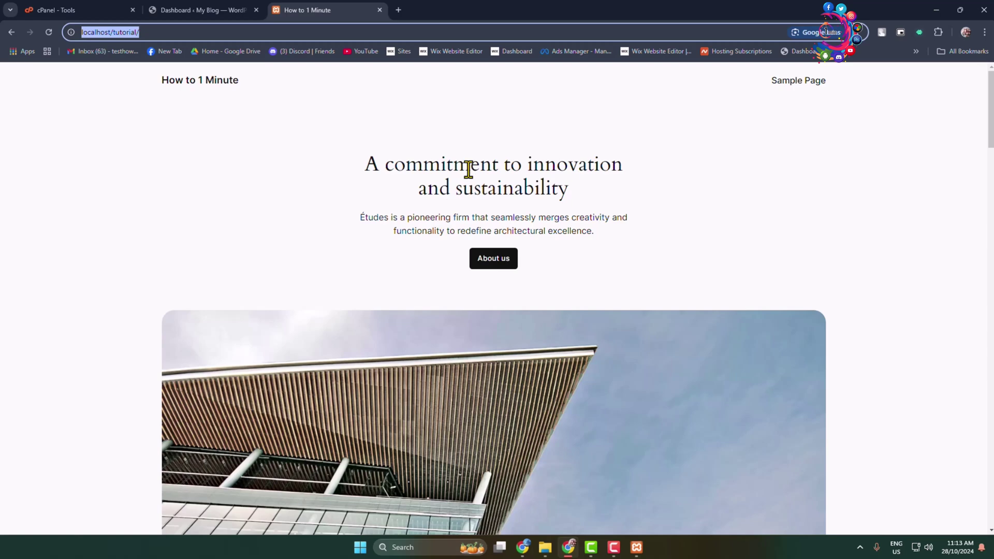
left_click(506, 166)
left_click_drag(540, 236, 457, 171)
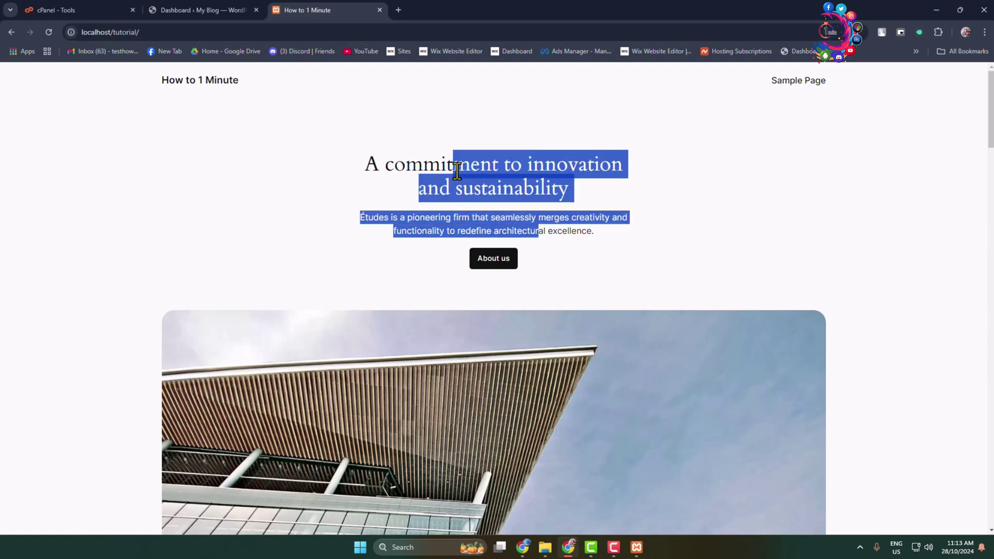
left_click(497, 170)
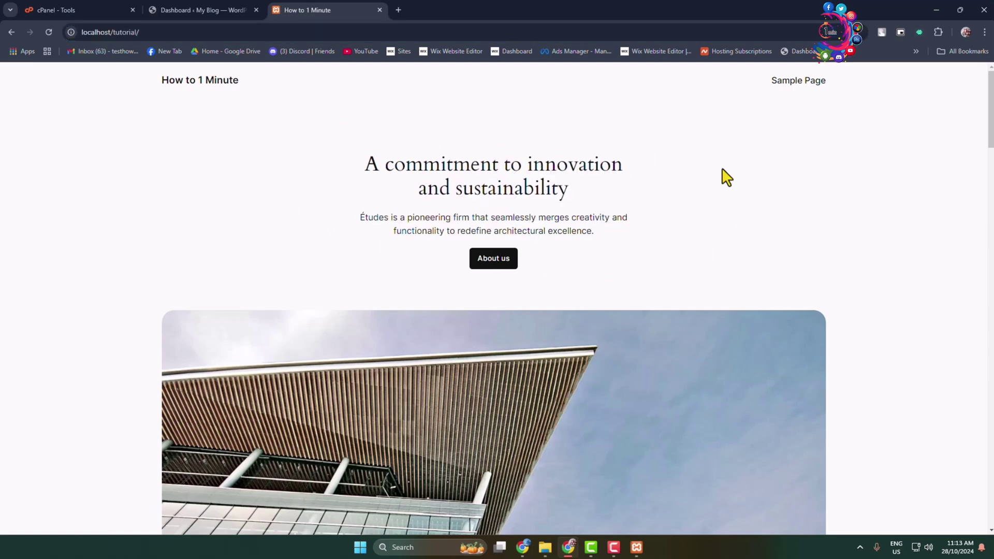
scroll(519, 219, "down", 15)
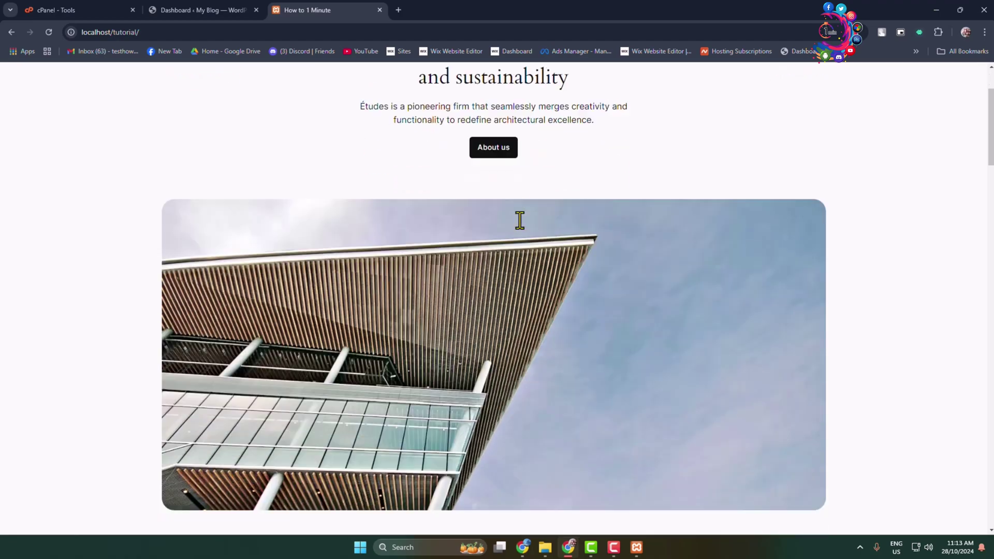
scroll(520, 370, "up", 15)
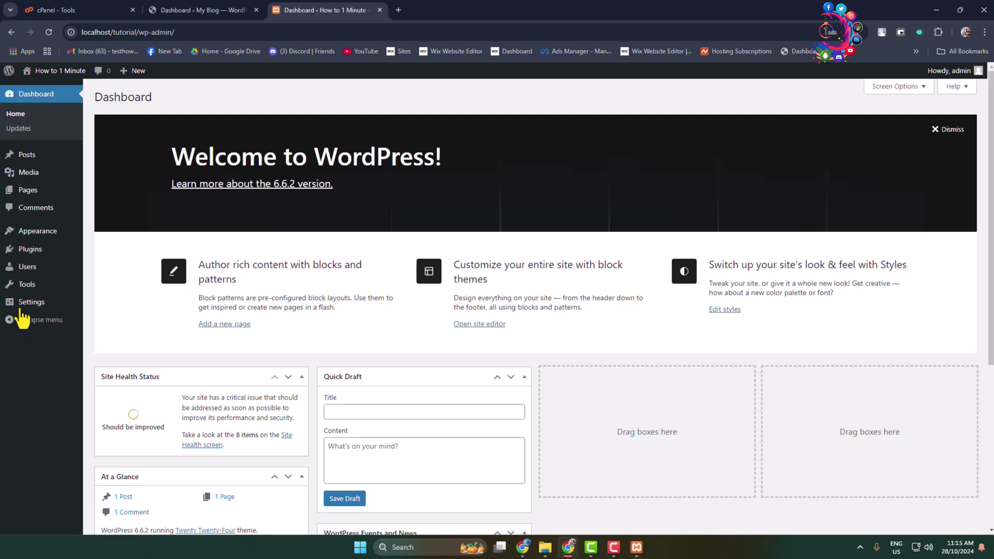
Search plugins for 'all in one migration', then install and activate All-in-One WP Migration
mouse_move(21, 249)
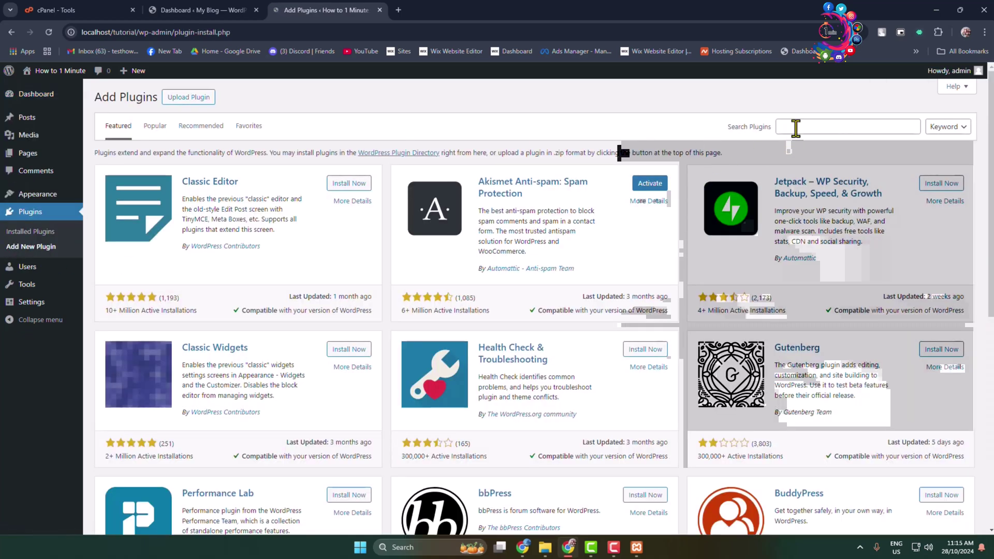
left_click(795, 127)
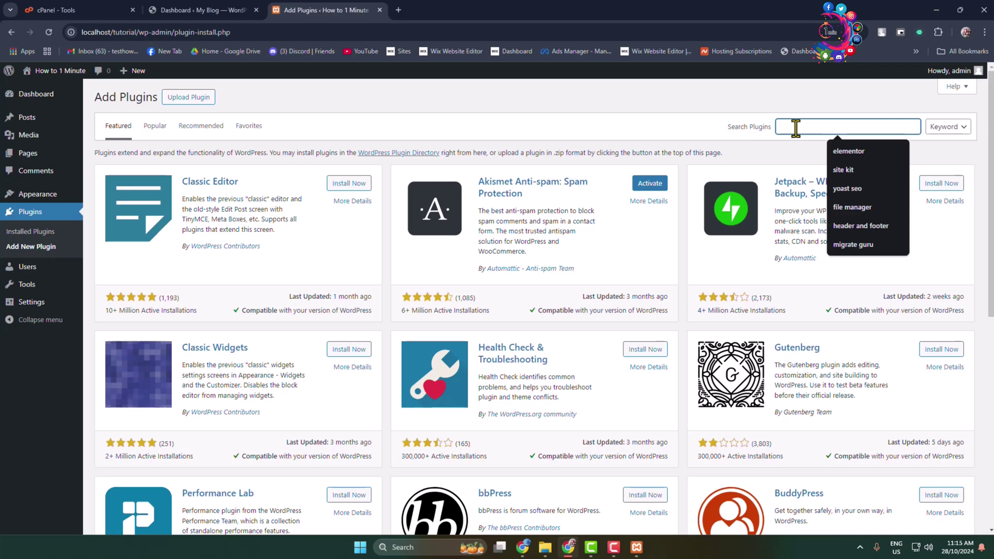
type("all in one migration")
key("ctrl+a")
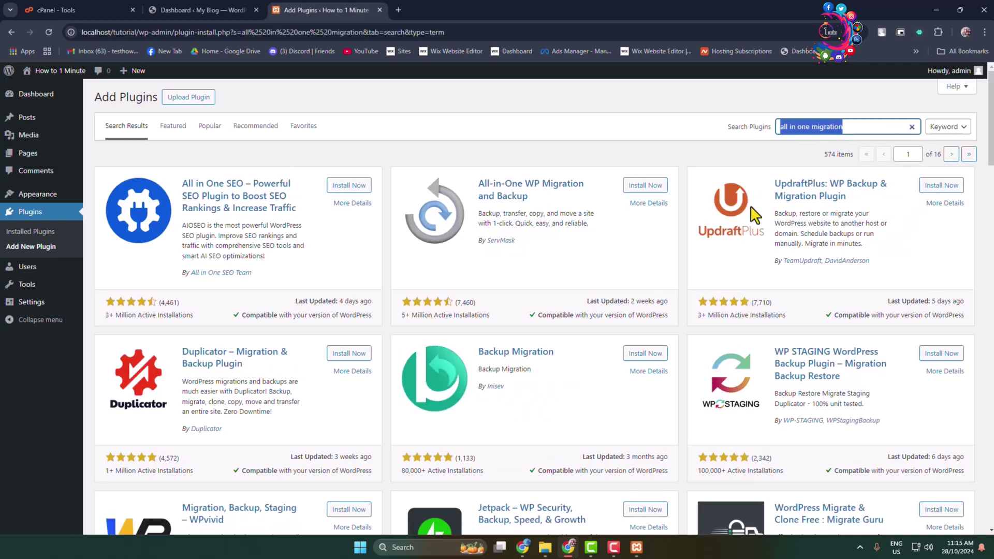
left_click(645, 185)
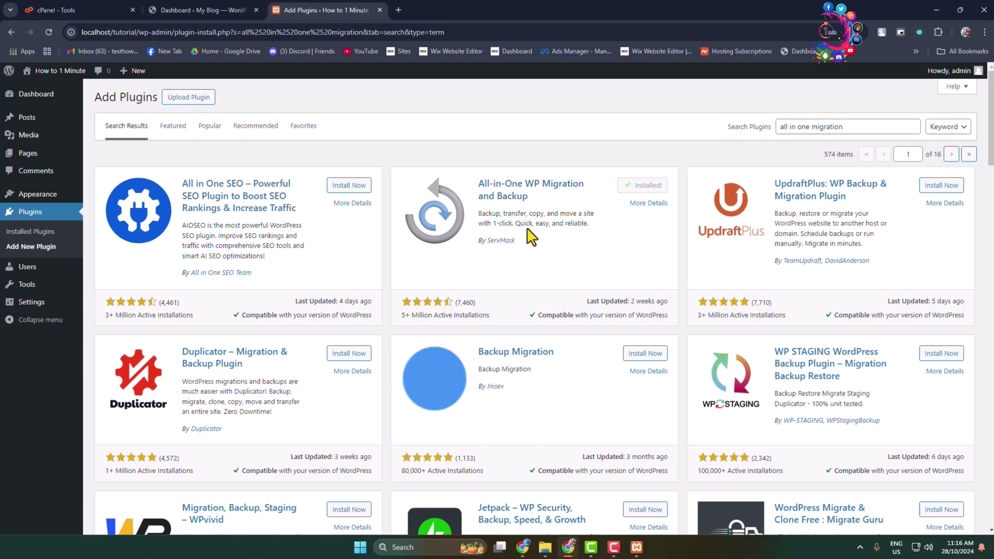
left_click(648, 187)
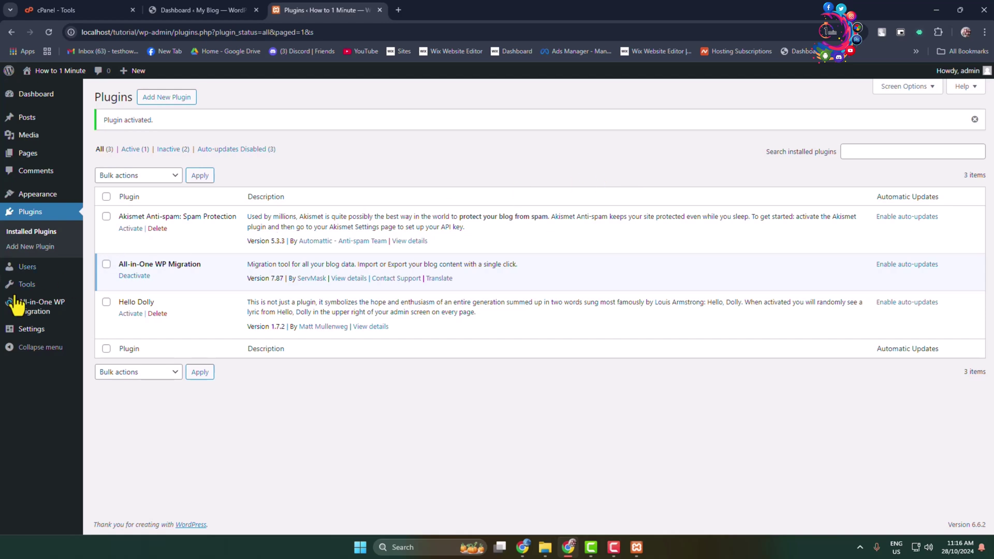
Go to All-in-One WP Migration's Export page from the admin sidebar
mouse_move(24, 314)
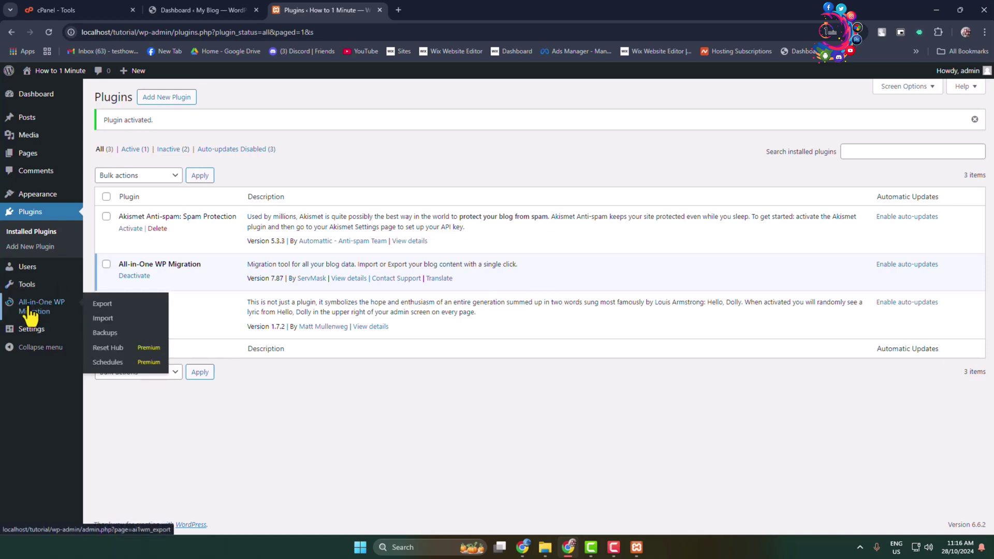
left_click(103, 305)
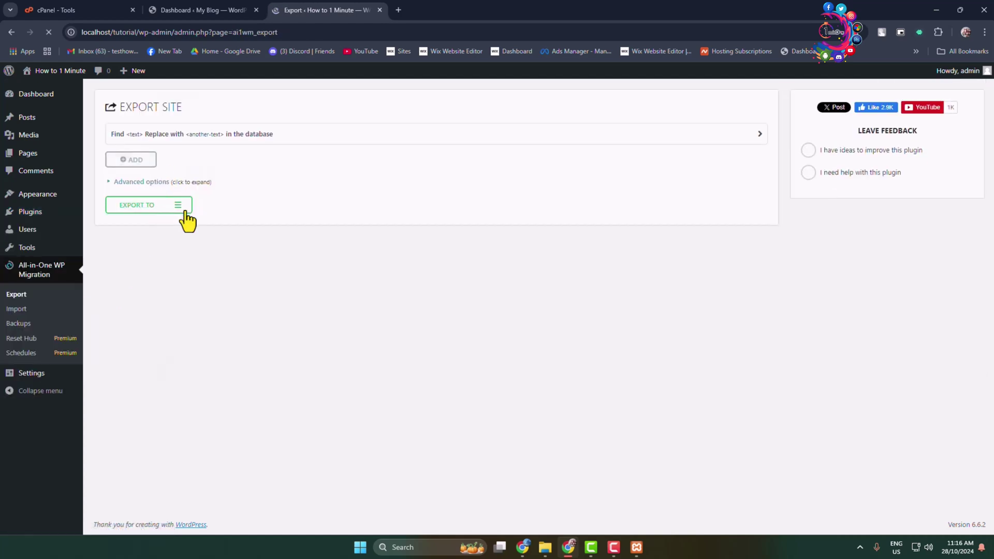
Add and collapse a find-and-replace row, then export the whole site to File
left_click(138, 161)
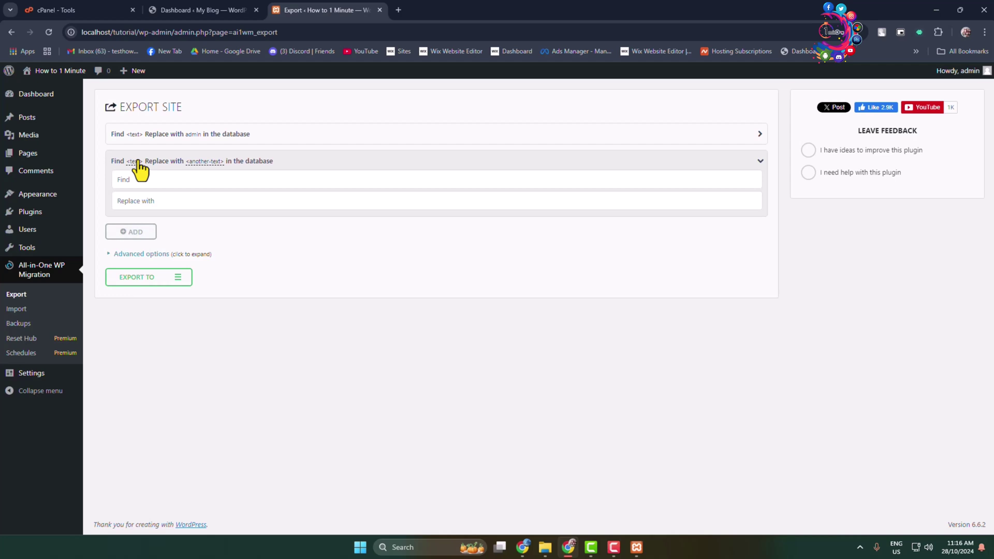
left_click(137, 161)
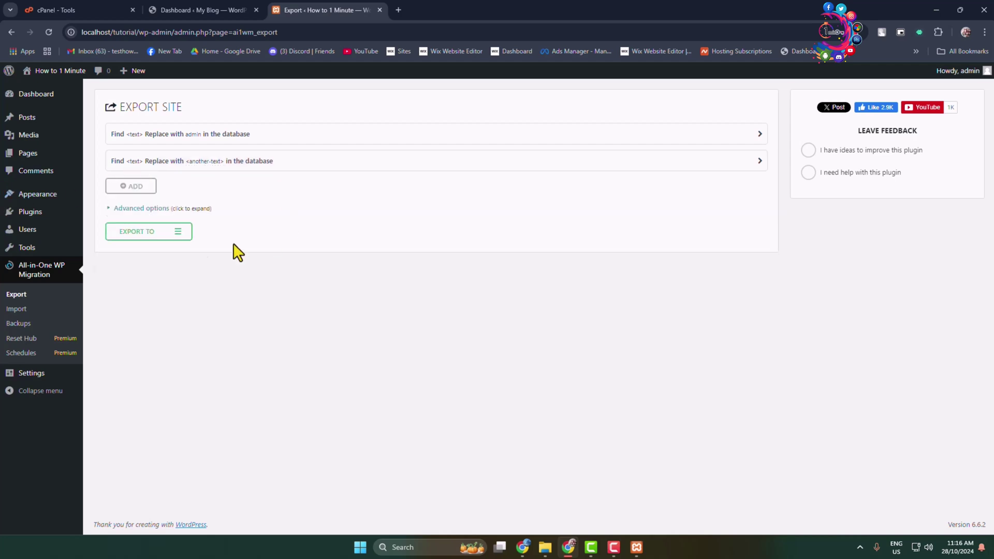
left_click(170, 235)
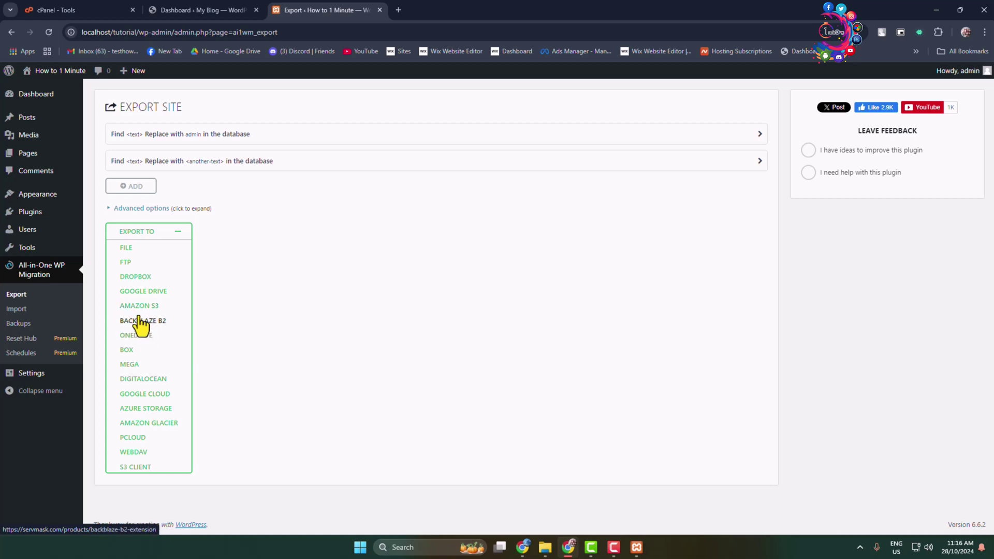
left_click(126, 249)
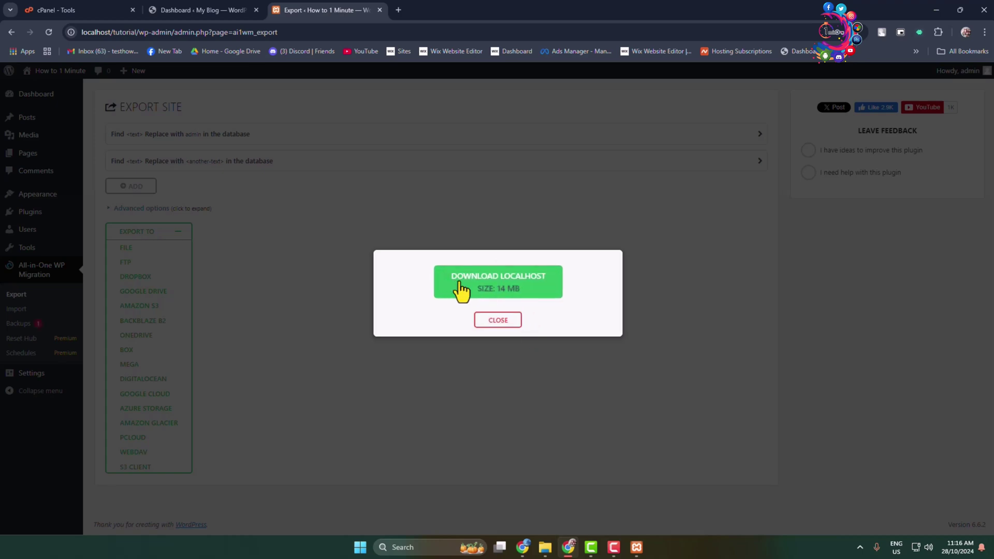
Download the 14 MB localhost export, close the export window, and switch to cPanel Tools
left_click(515, 295)
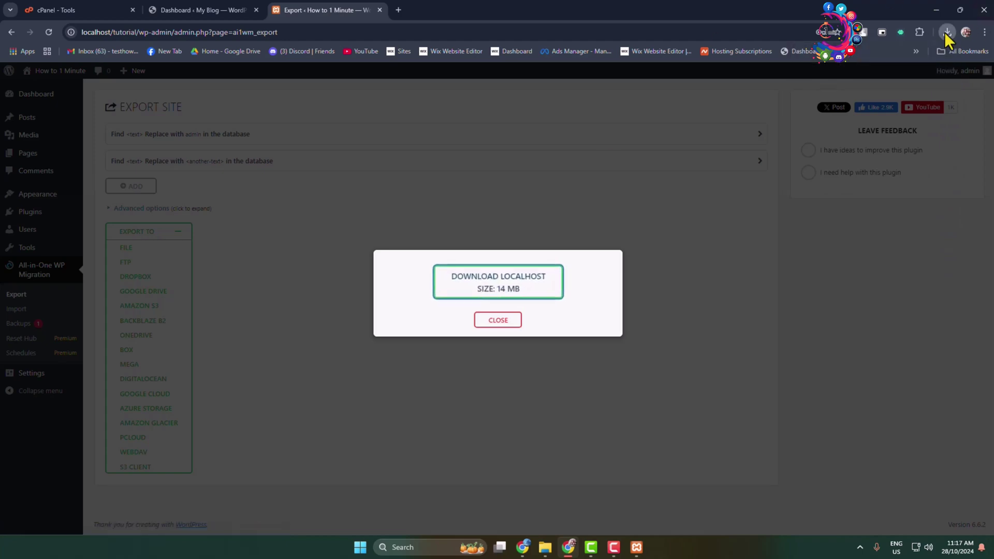
left_click(945, 32)
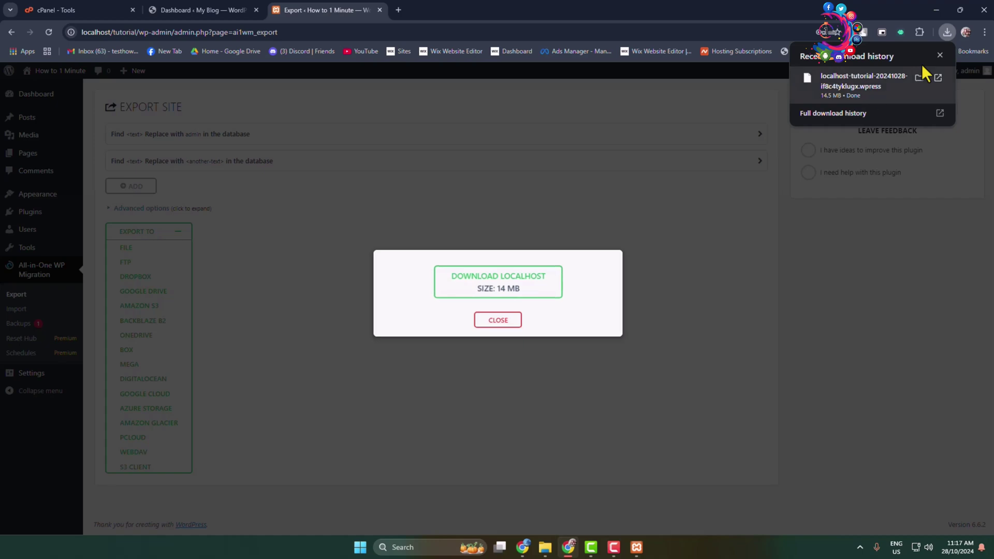
left_click(497, 322)
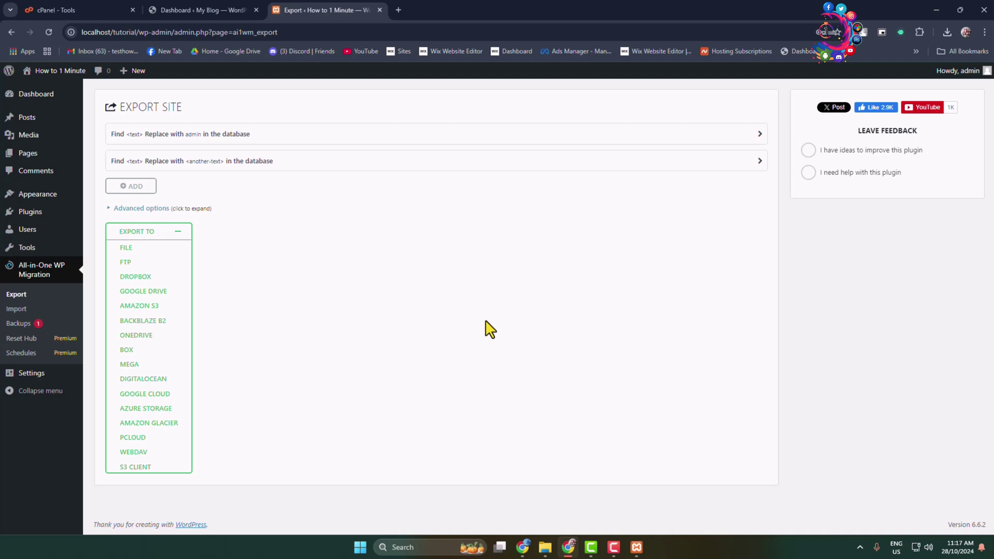
left_click(56, 9)
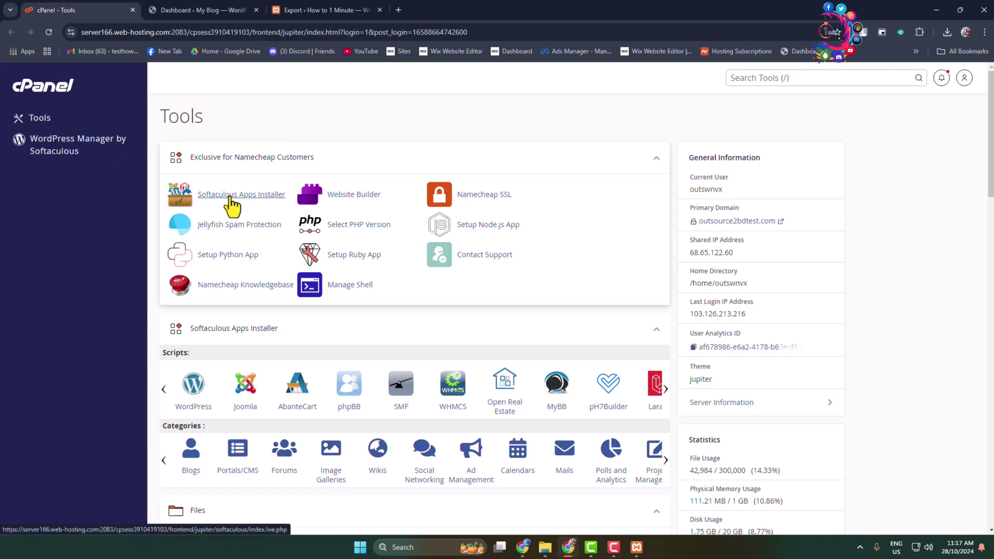
Launch Softaculous Apps Installer from cPanel's Tools page
left_click(823, 79)
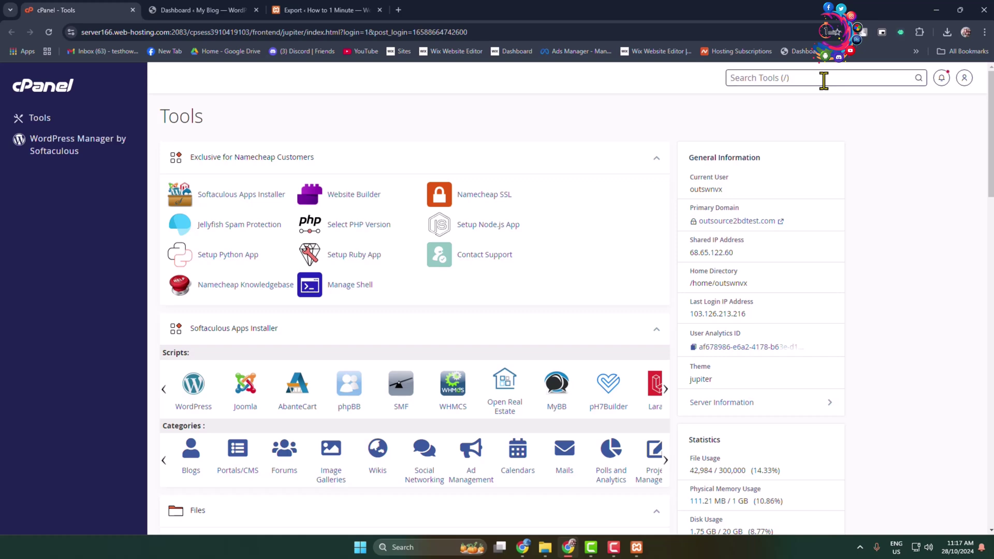
left_click(241, 197)
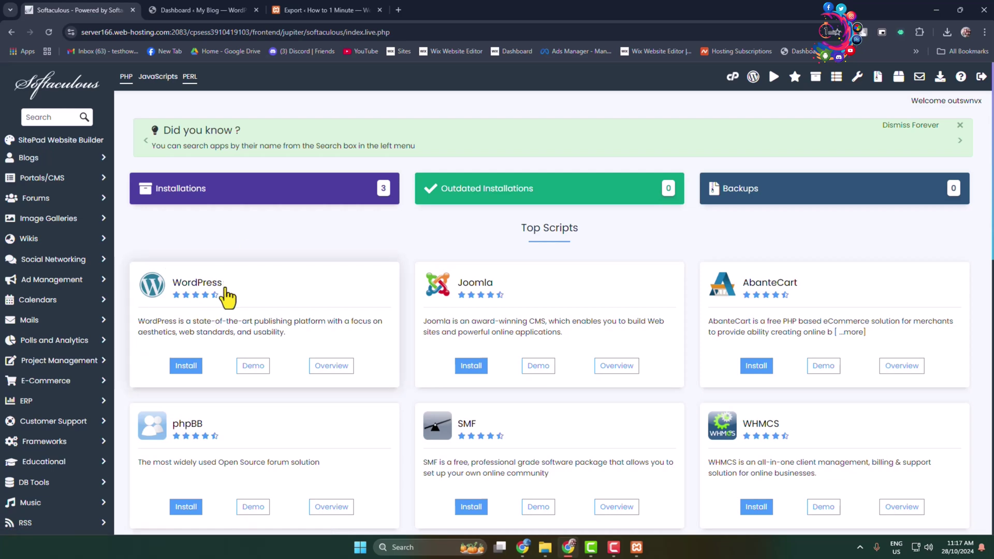
Choose the tutorial.outsource2bdtest.com subdomain as the WordPress install location
scroll(230, 291, "down", 2)
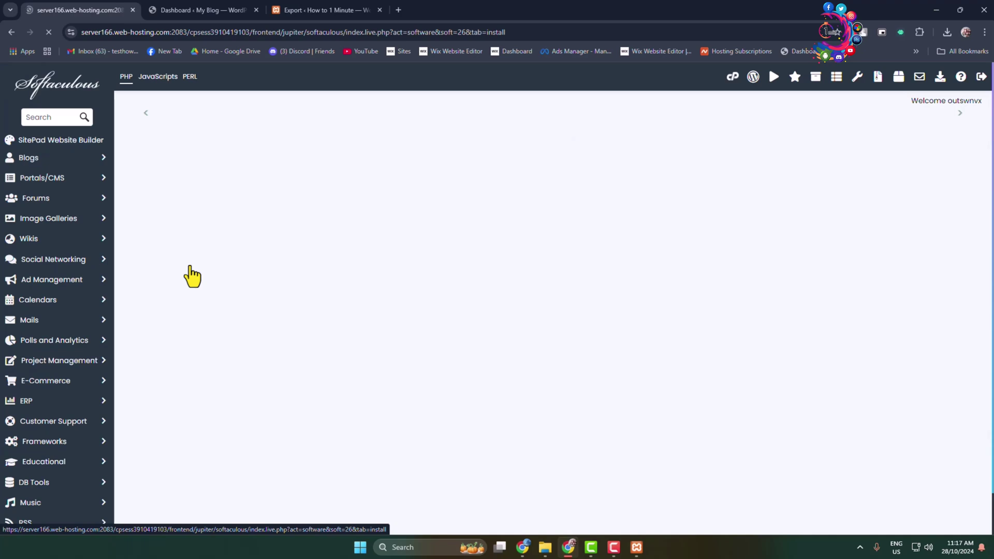
scroll(342, 316, "down", 2)
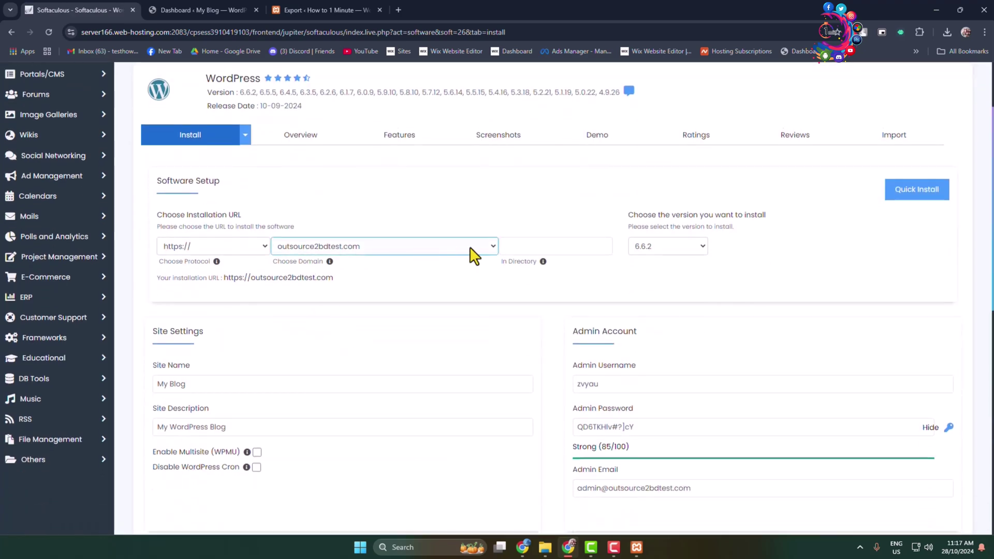
left_click(489, 248)
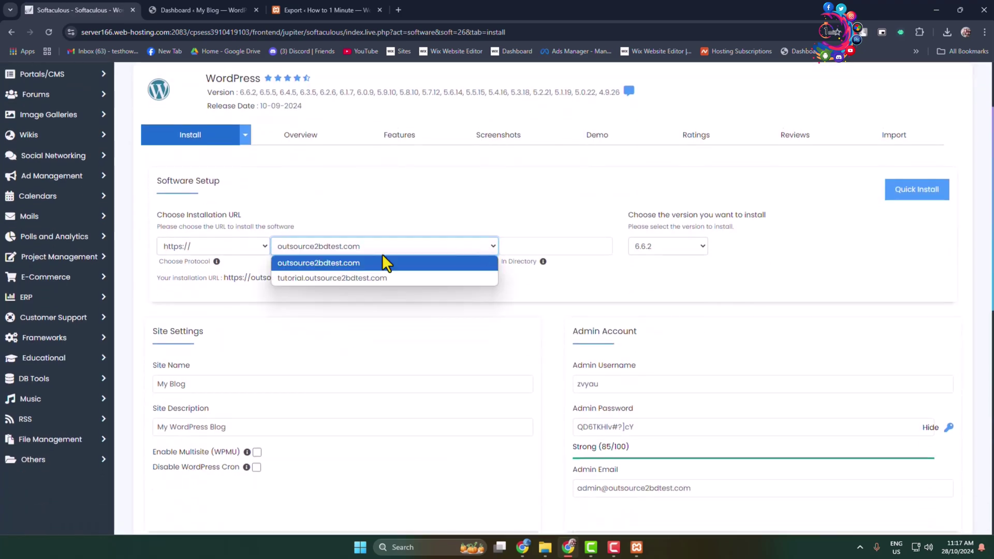
left_click(331, 279)
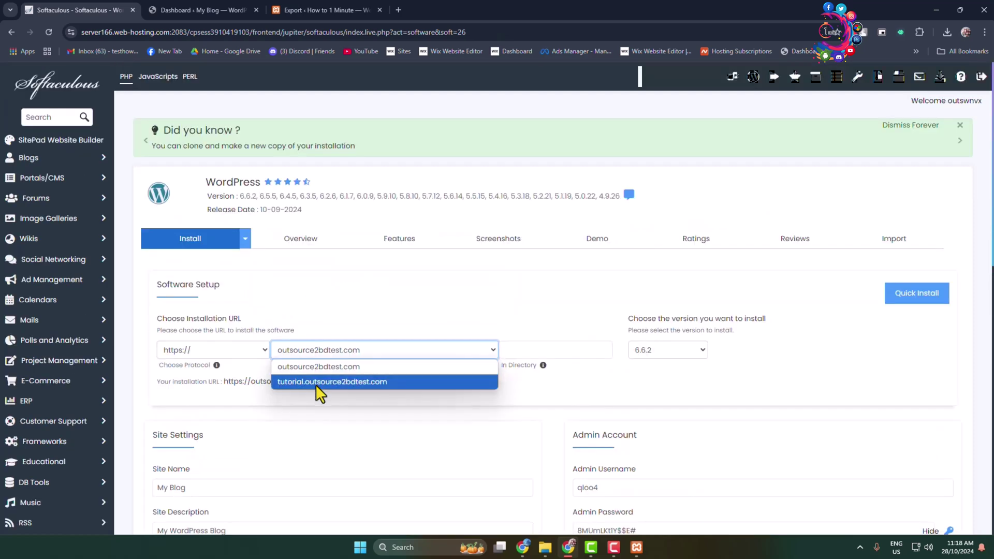
left_click(315, 384)
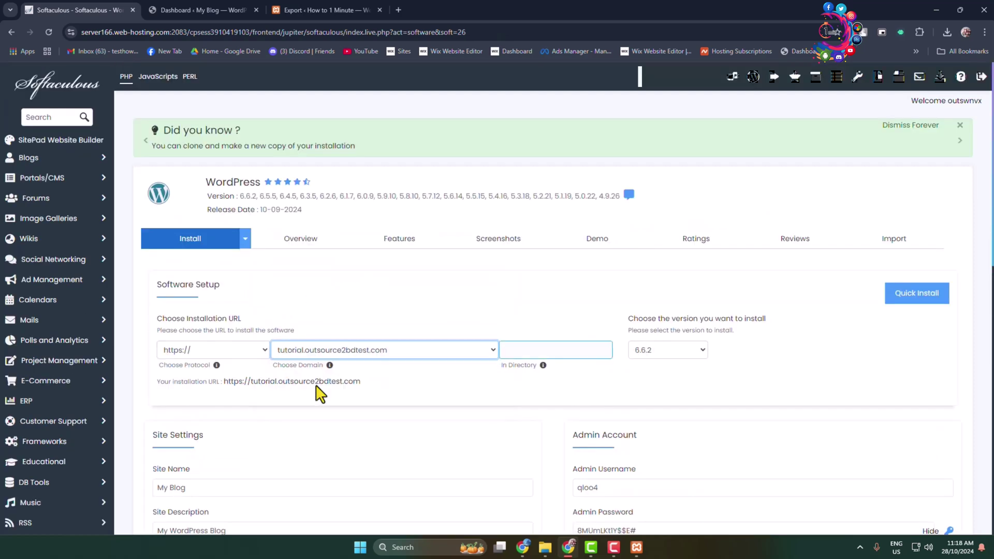
Keep version 6.6.2 and site name My Blog, then run the installation
left_click(671, 351)
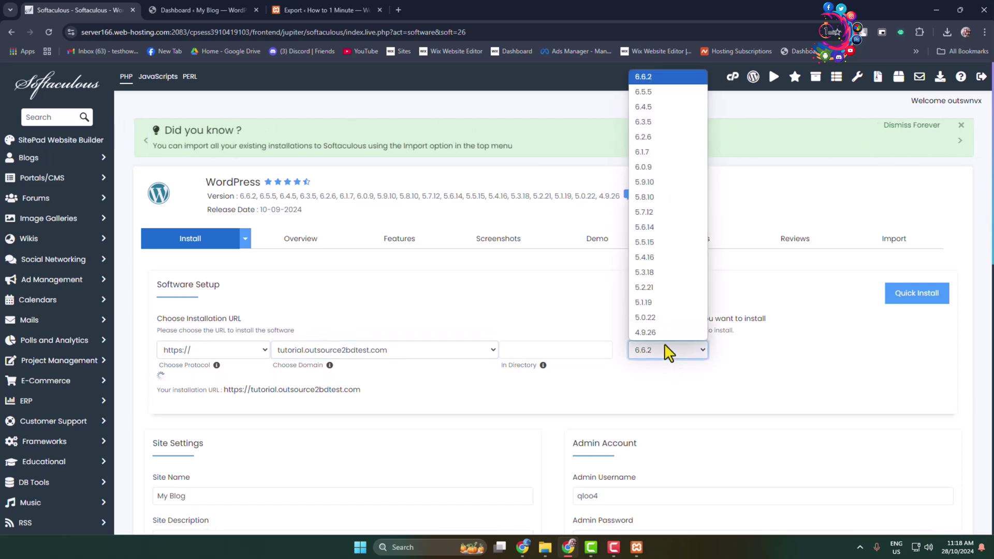
left_click(772, 346)
scroll(774, 340, "down", 5)
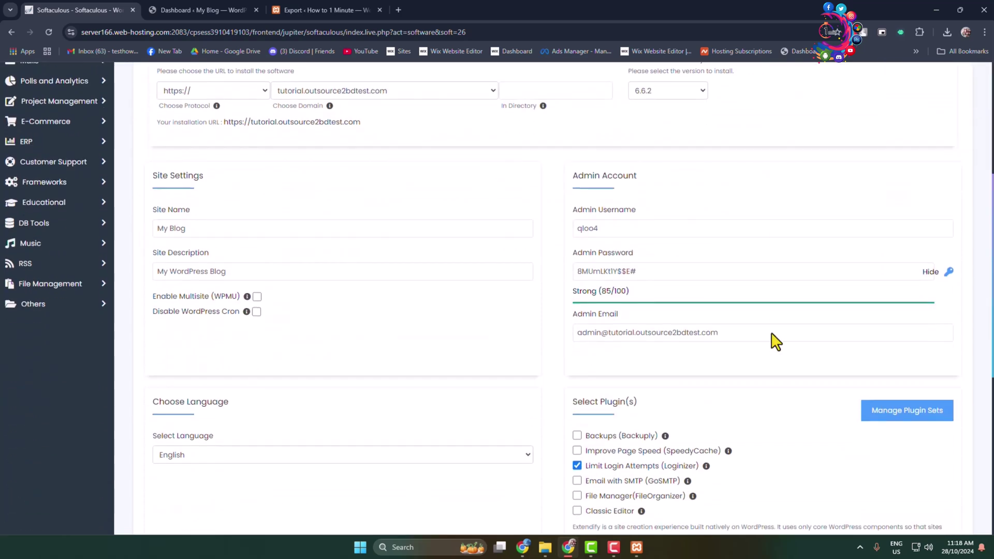
left_click_drag(226, 232, 129, 230)
left_click_drag(230, 270, 214, 271)
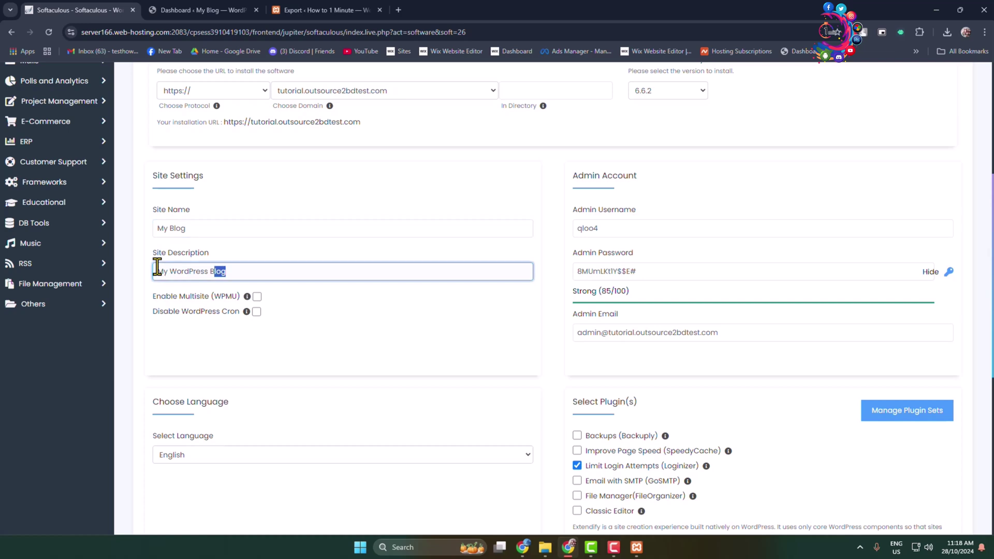
key("Right")
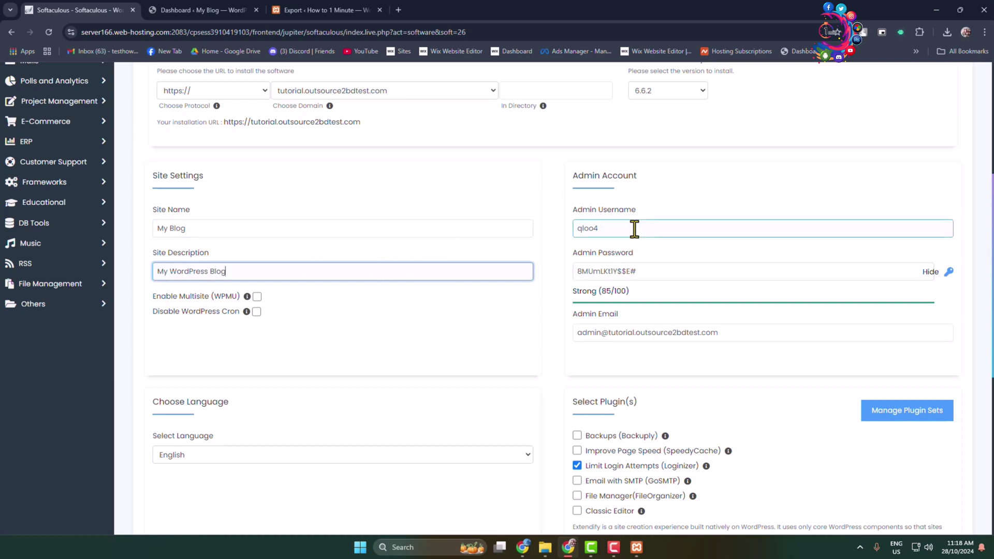
scroll(657, 228, "down", 7)
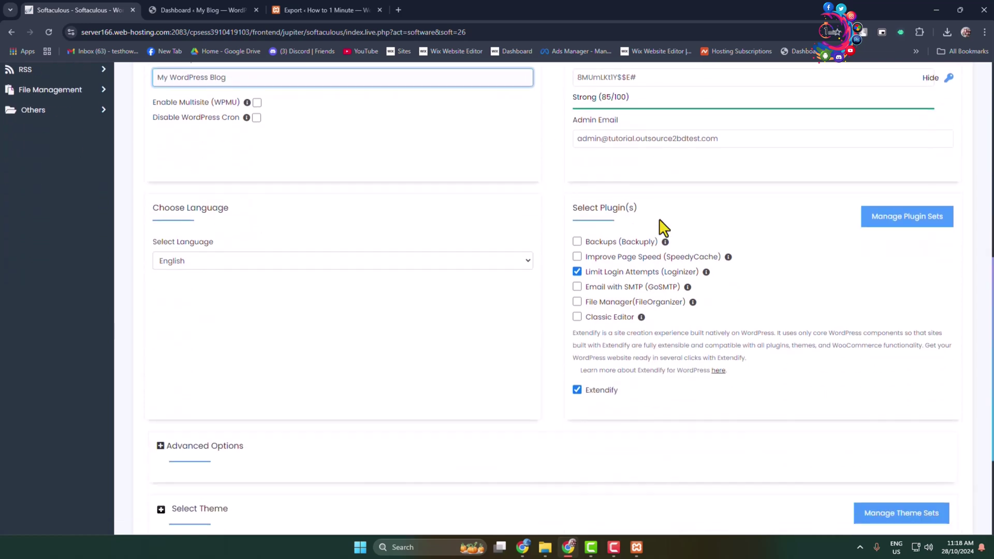
left_click(567, 391)
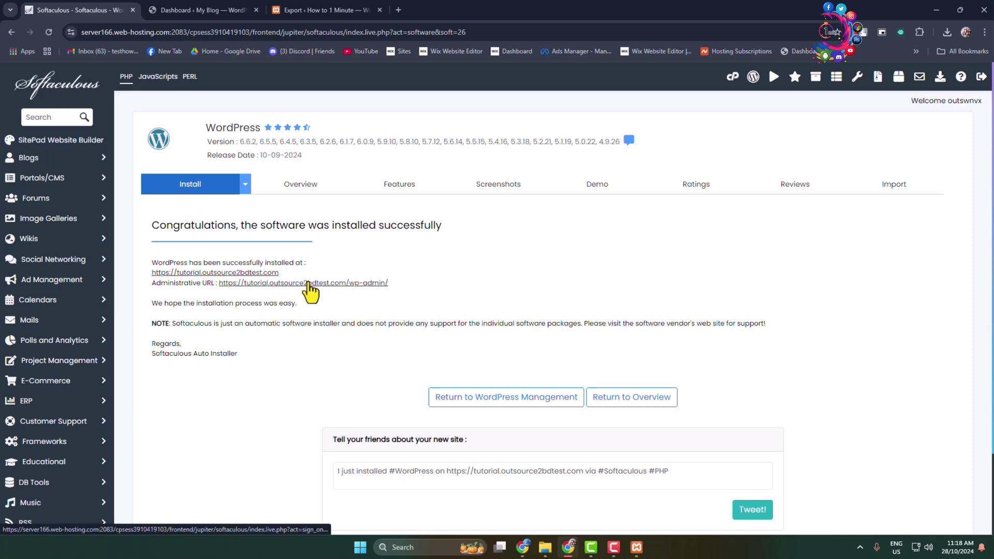
Open the new site's admin Dashboard and launch its front page in a new tab
left_click(334, 284)
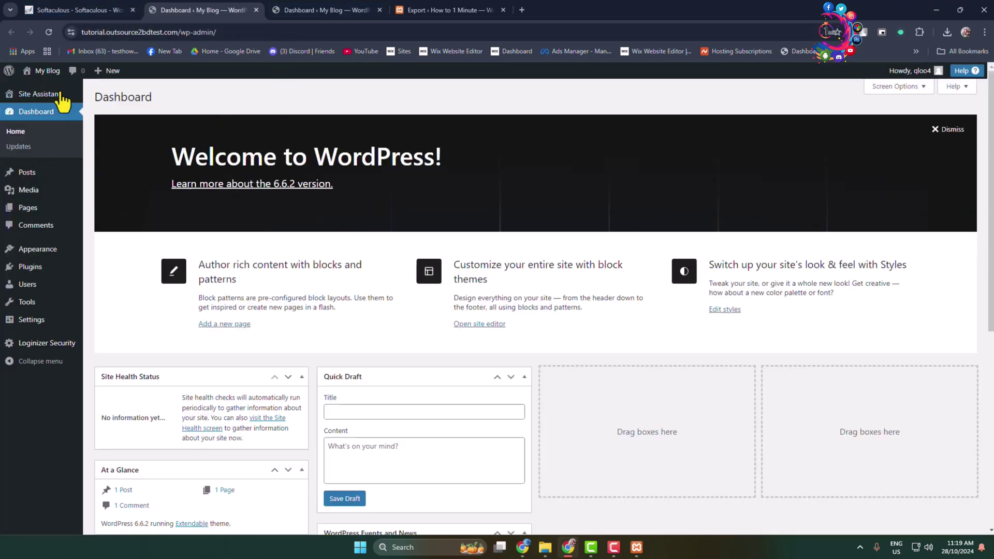
mouse_move(41, 71)
right_click(45, 88)
left_click(98, 98)
View the Hello world! post on the front page, then return to the Dashboard
left_click(339, 10)
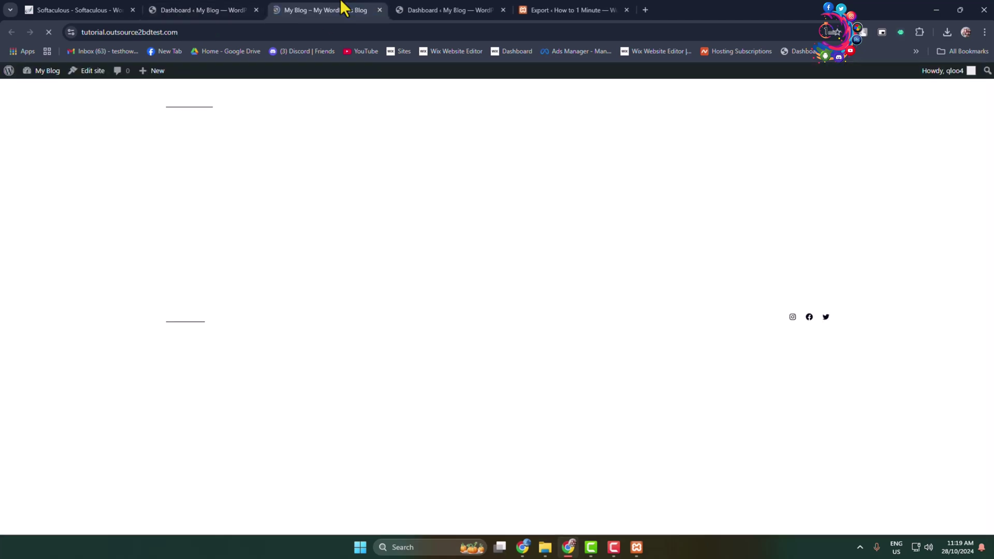
left_click_drag(663, 228, 343, 162)
left_click(339, 163)
left_click(207, 9)
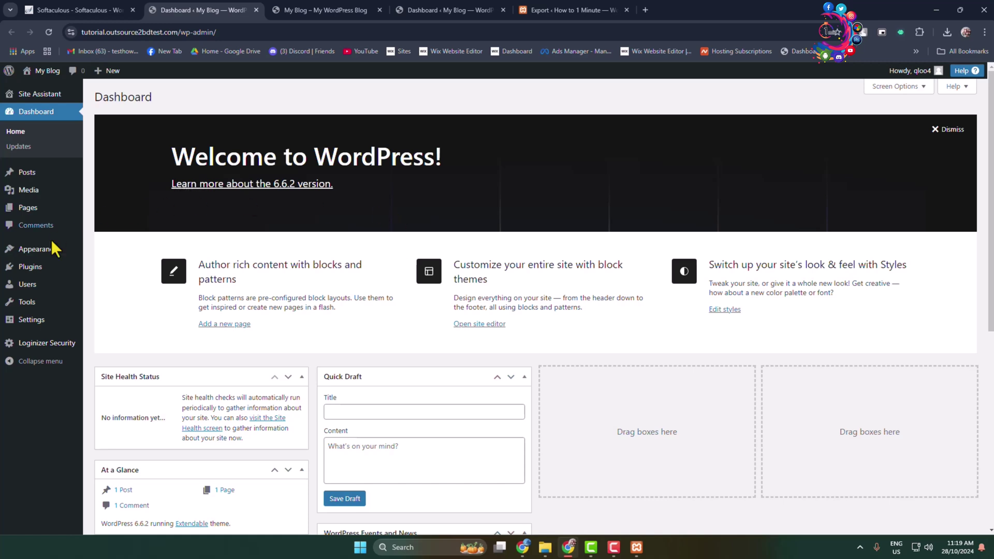
mouse_move(36, 267)
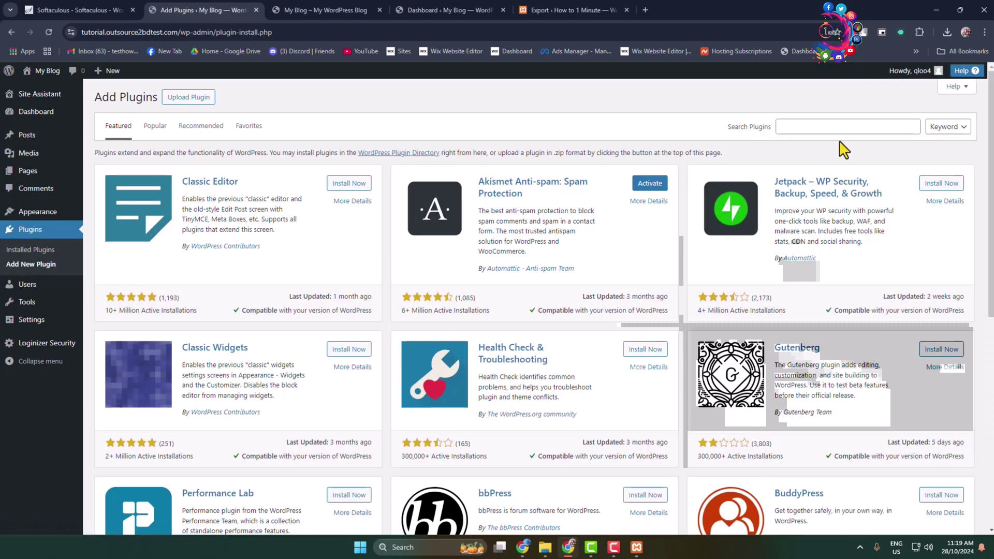
Search for 'all in one migration' and install and activate All-in-One WP Migration on My Blog
left_click(841, 130)
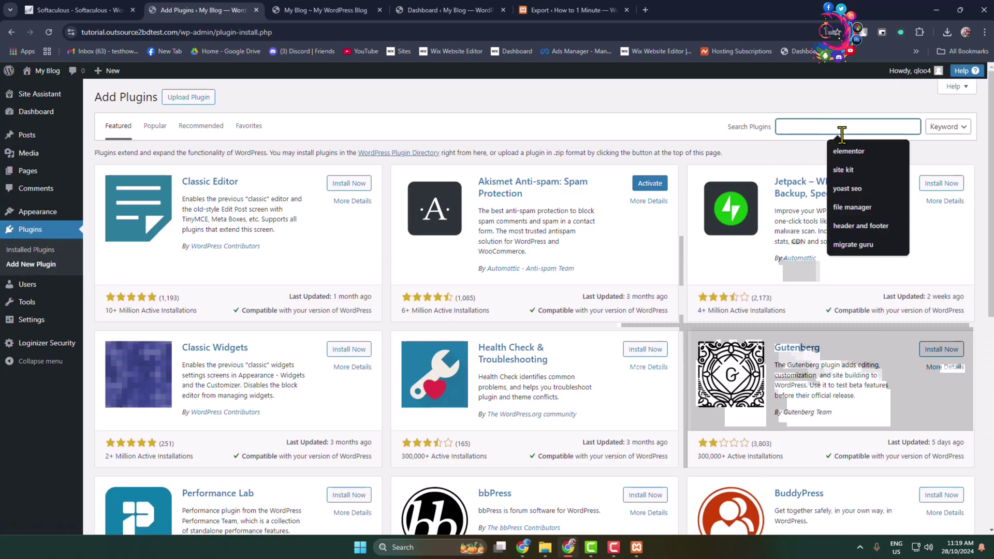
type("all in one migratio")
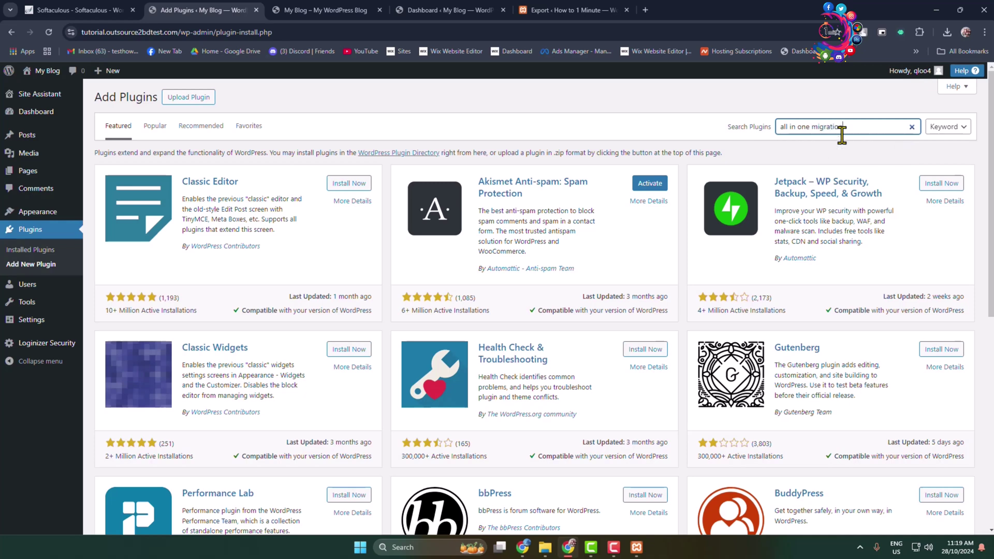
type("n")
left_click(643, 187)
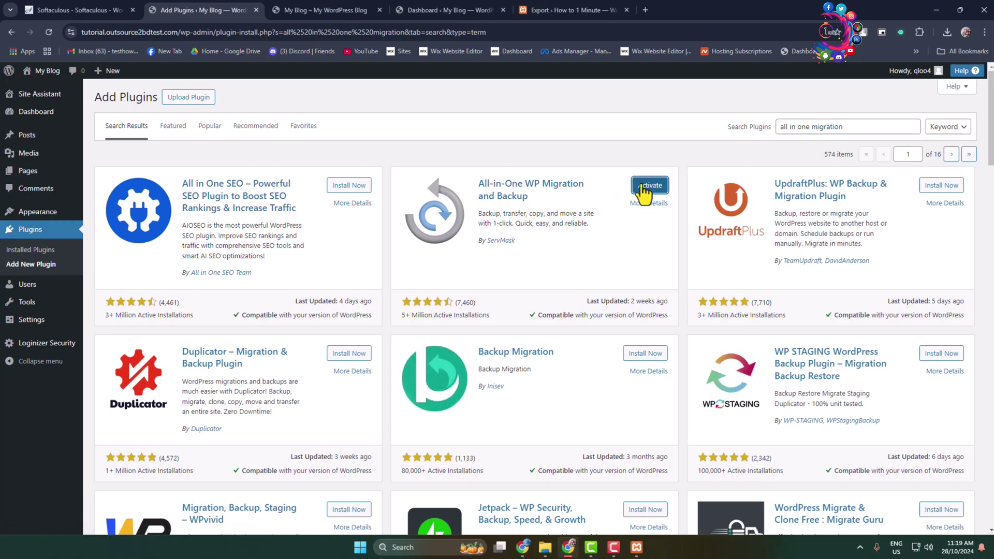
left_click(640, 189)
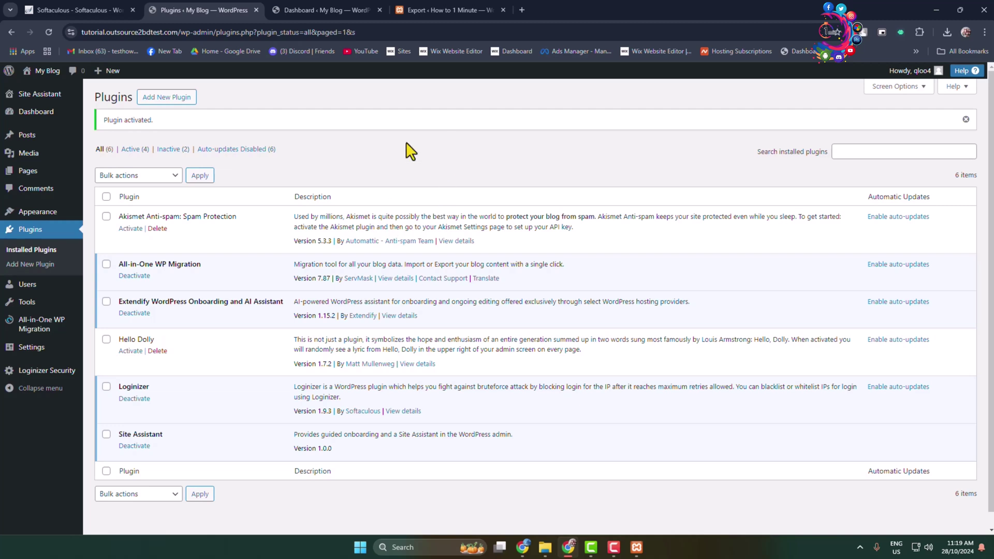
Import the localhost-tutorial .wpress file from Downloads using Import From > File
mouse_move(26, 334)
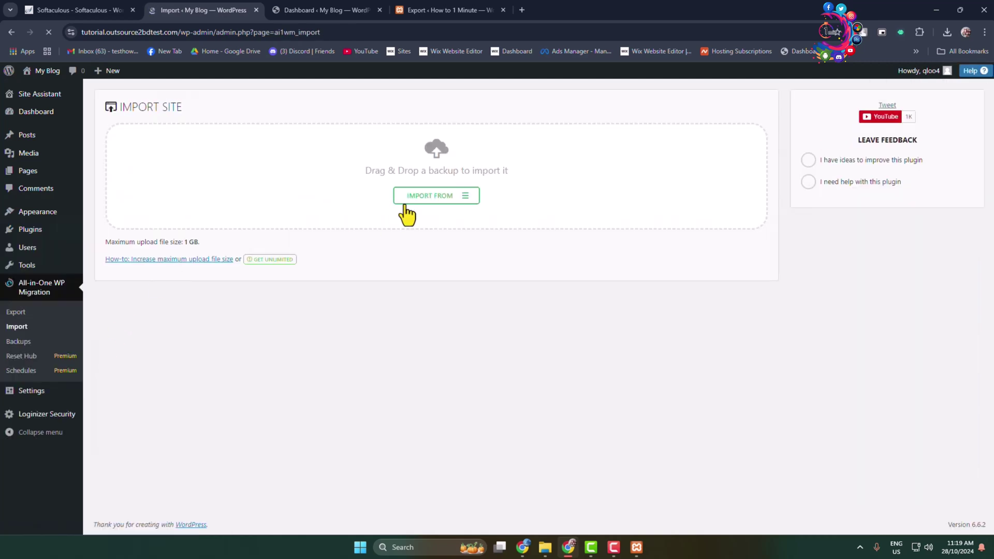
left_click(421, 201)
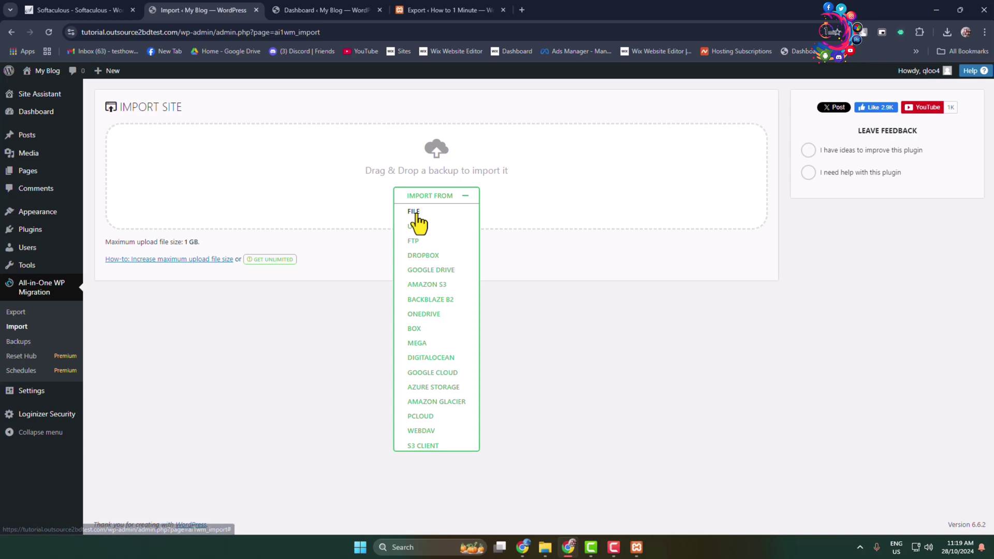
left_click(417, 214)
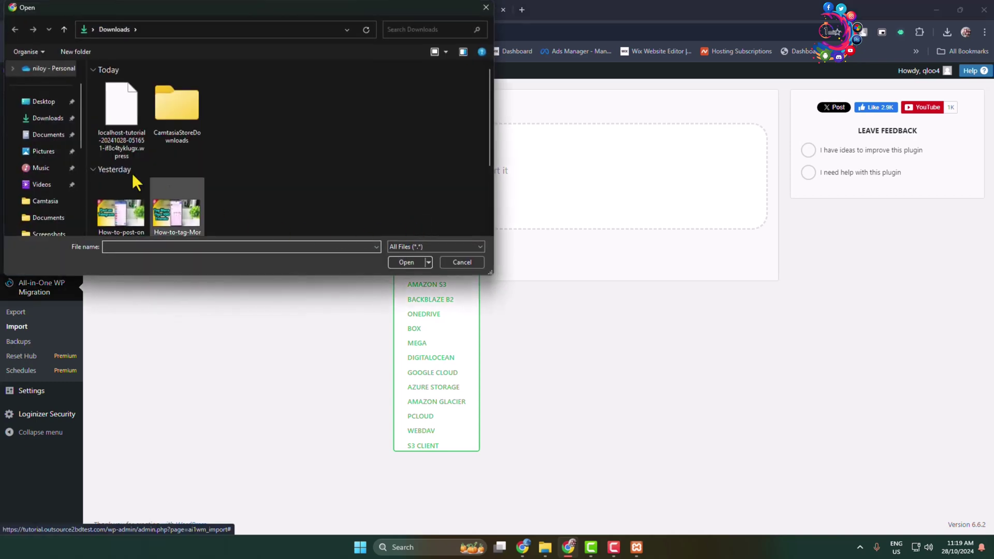
left_click(47, 119)
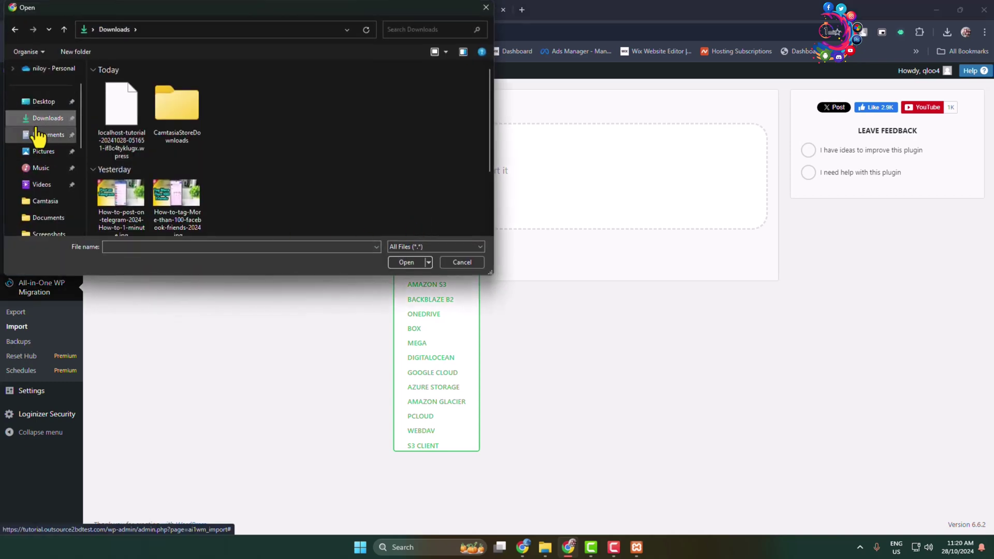
left_click(117, 115)
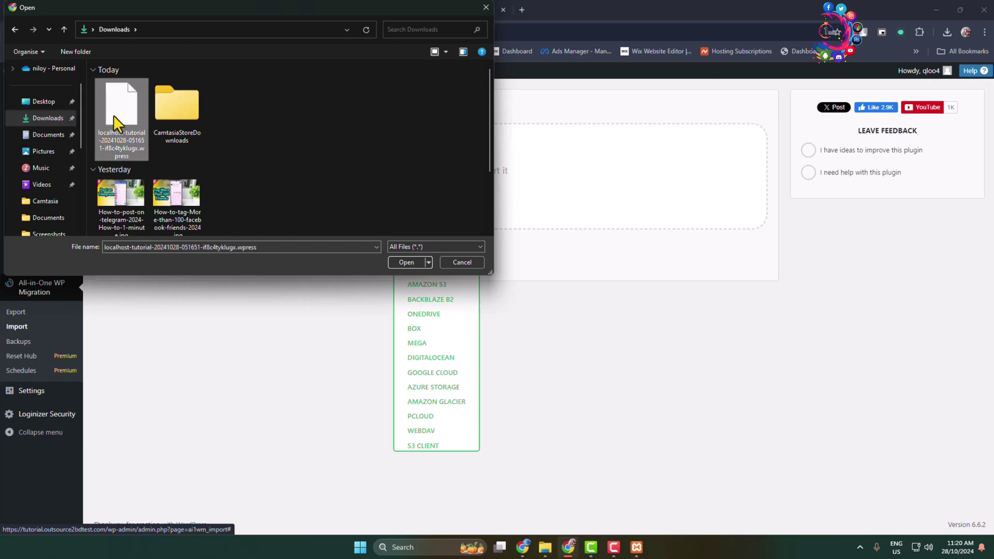
left_click(406, 263)
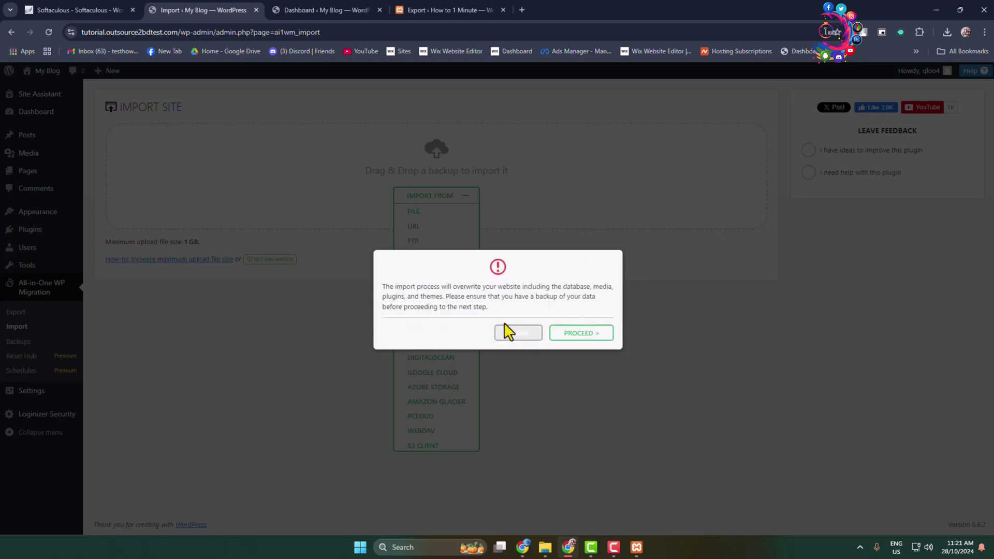
Confirm the warning that the import will overwrite the existing site
left_click_drag(389, 286, 564, 292)
left_click(569, 299)
left_click(587, 338)
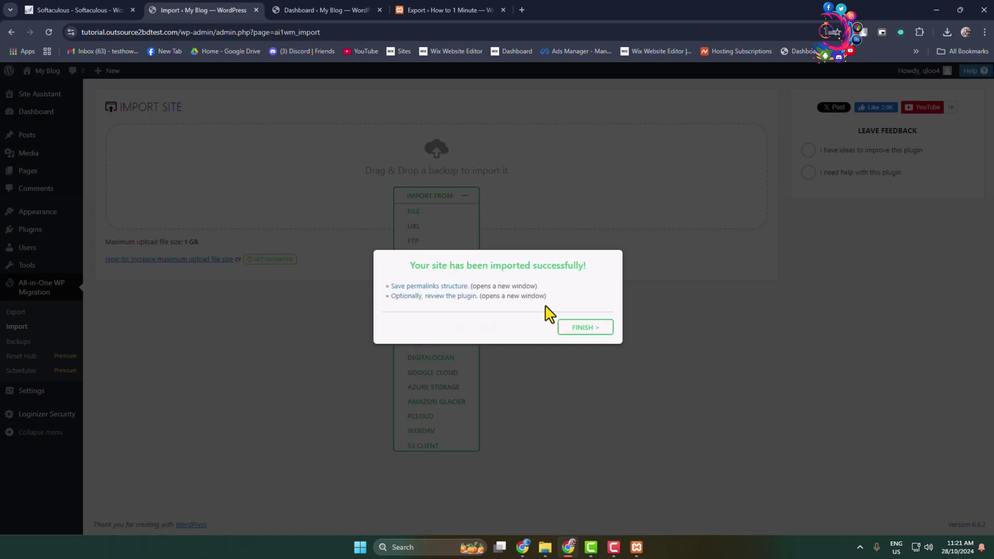
Close the import success message once the backup has finished importing
left_click_drag(557, 265, 482, 265)
left_click_drag(524, 295, 467, 265)
left_click(471, 263)
left_click(583, 331)
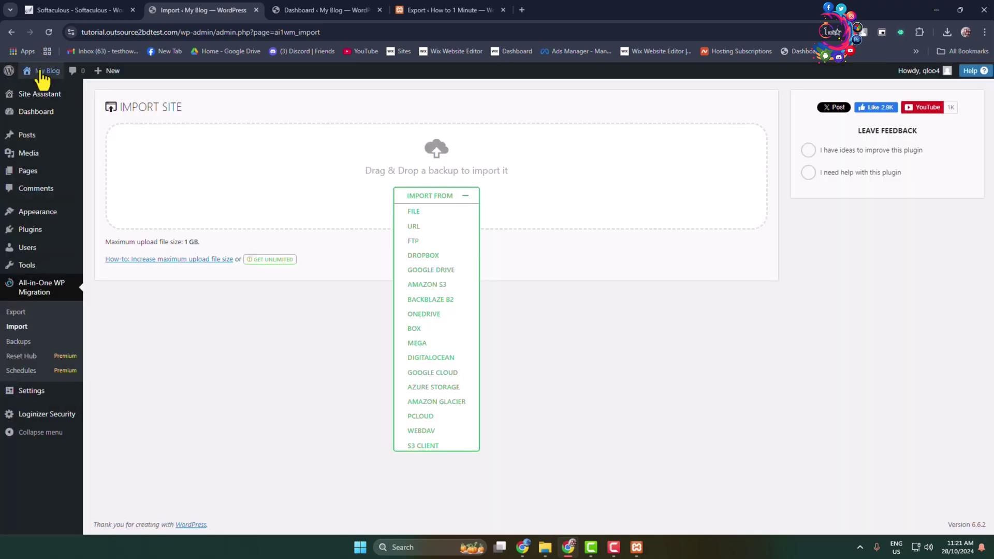
Open My Blog's front page in a new tab and browse the imported How to 1 Minute homepage
middle_click(36, 89)
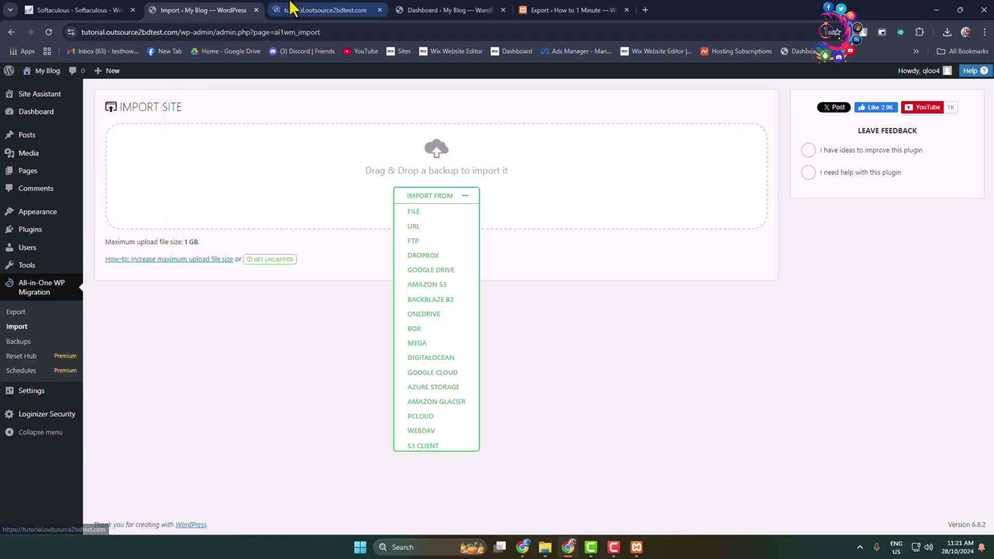
left_click(300, 10)
scroll(890, 227, "down", 15)
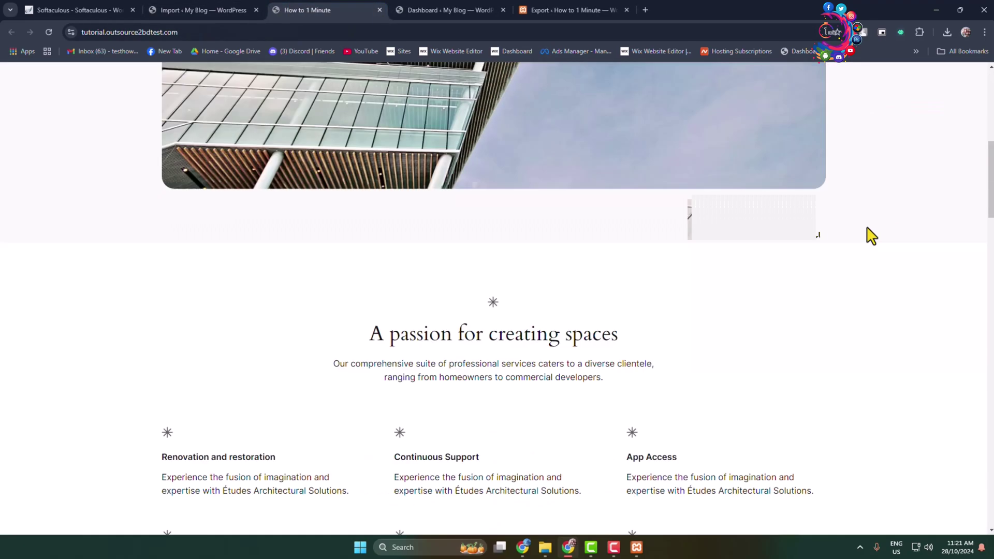
scroll(849, 238, "down", 15)
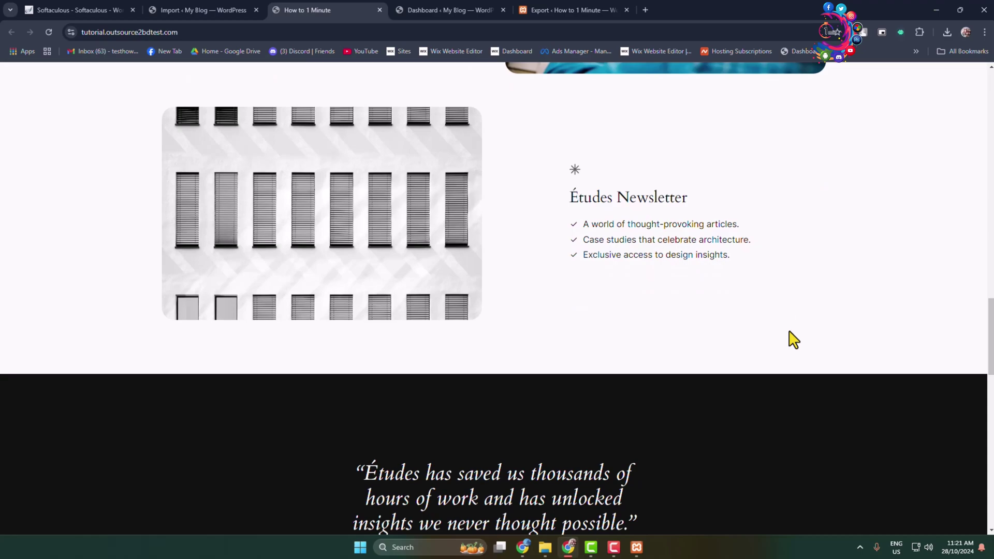
scroll(603, 284, "up", 7)
left_click_drag(500, 369, 563, 419)
left_click(569, 418)
scroll(570, 418, "up", 10)
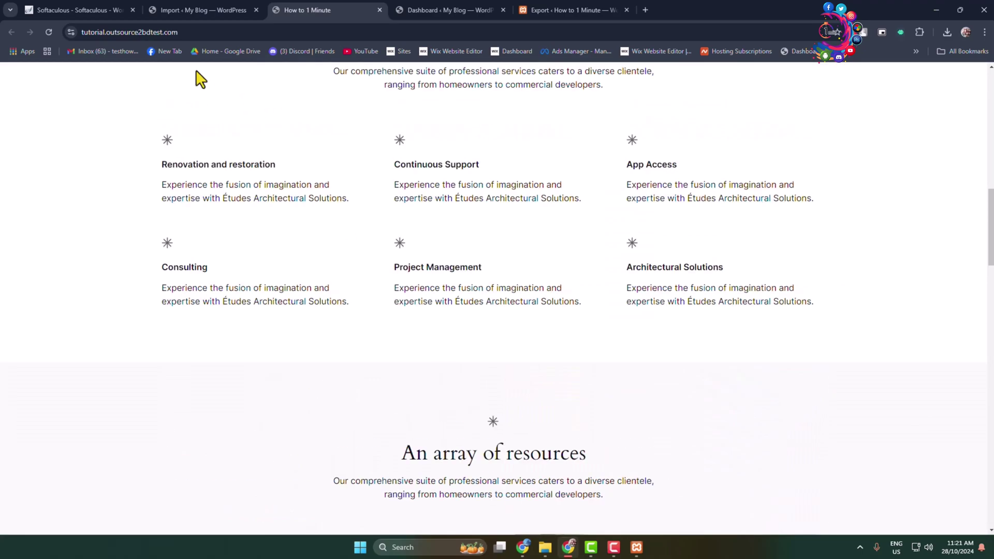
Reload the homepage and reveal the full tutorial.outsource2bdtest.com web address
left_click(163, 32)
key("Return")
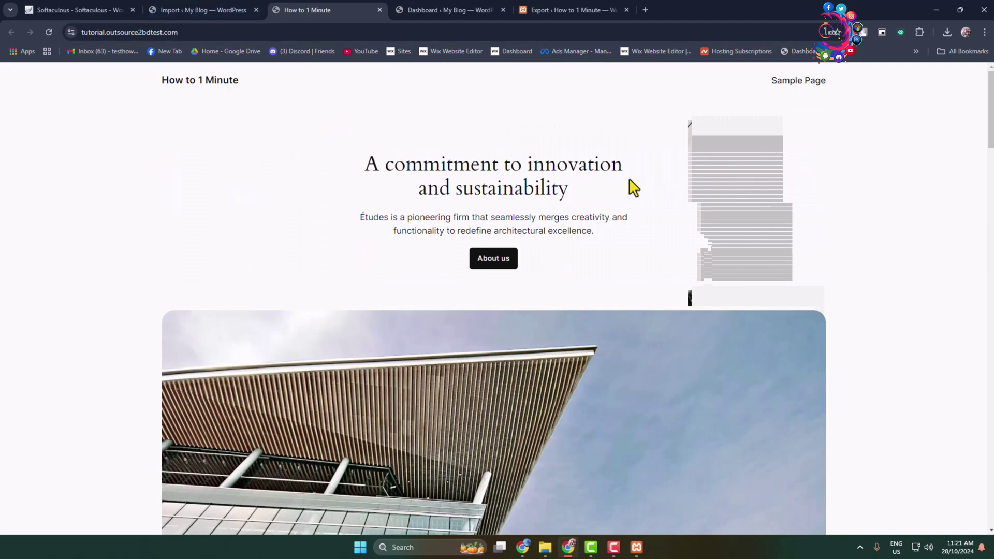
left_click(343, 25)
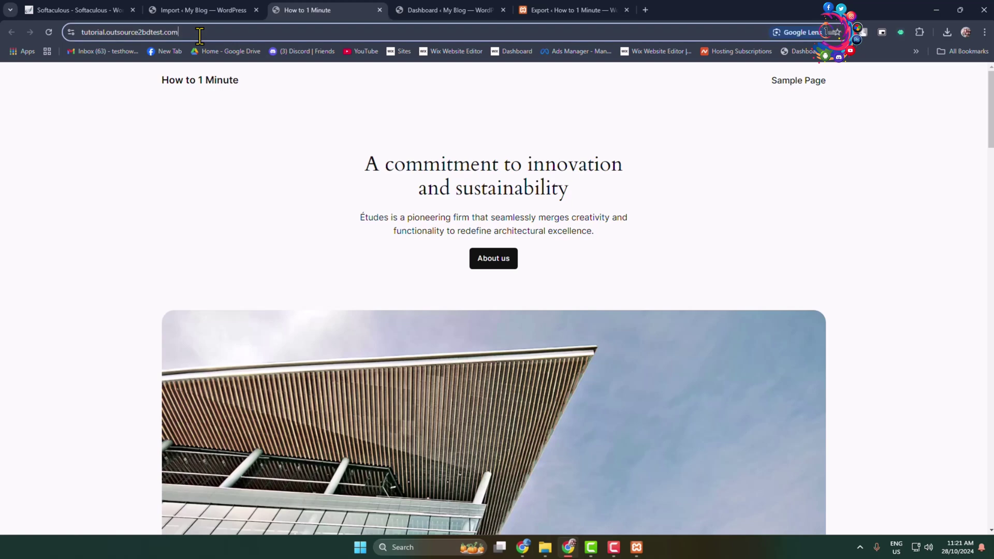
left_click(325, 34)
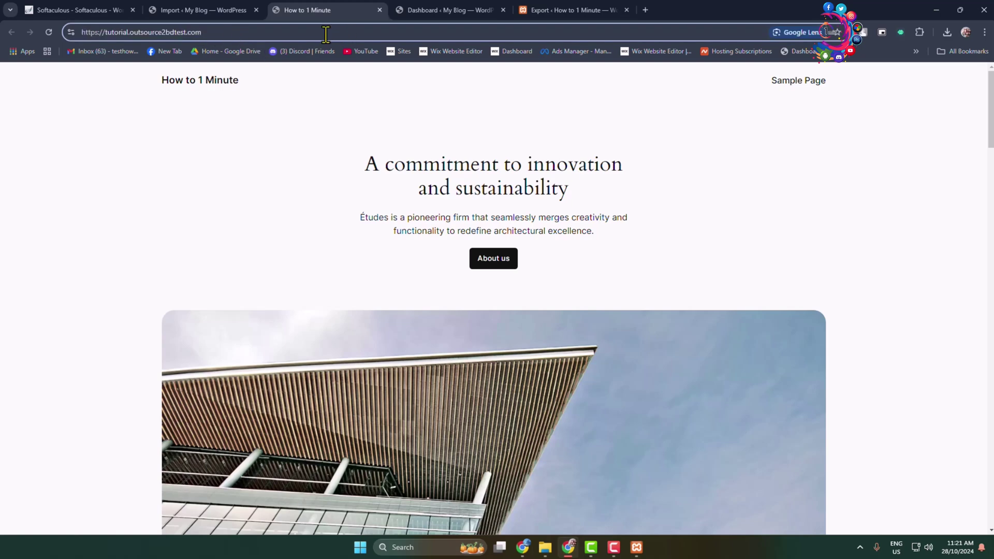